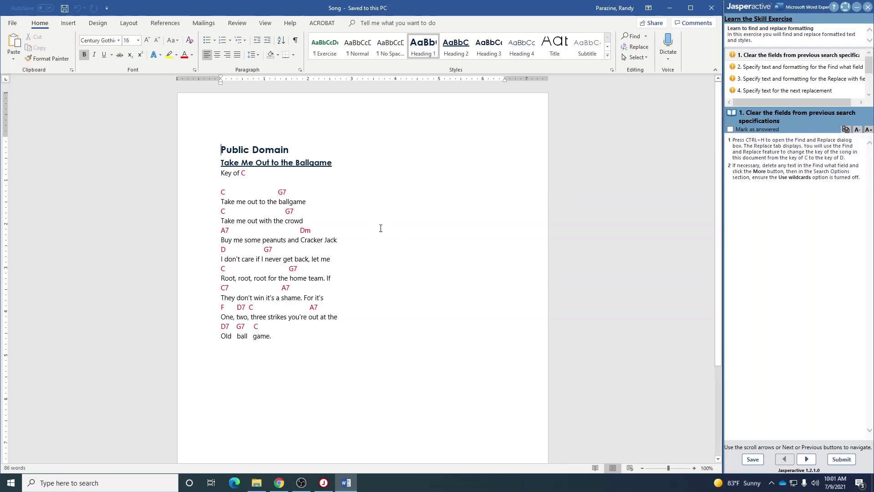
Step: Open Find and Replace with the additional search options shown, then mark exercise task 1 as answered and advance to task 2
{"action": "left_click", "coordinate": [408, 210]}
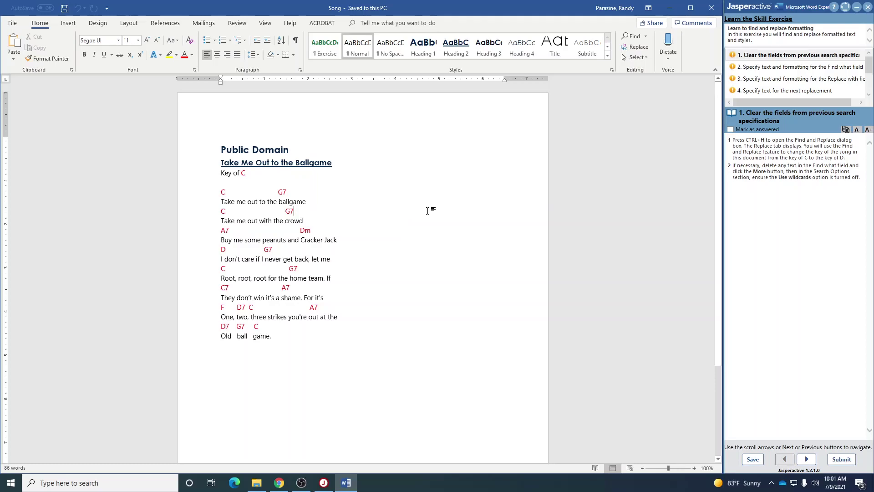
{"action": "key", "text": "ctrl+h"}
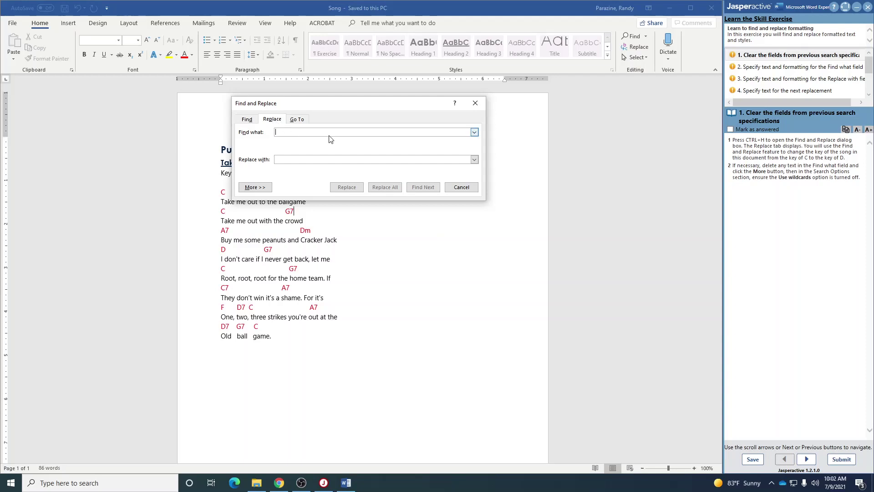
{"action": "left_click_drag", "start_coordinate": [338, 106], "coordinate": [477, 178]}
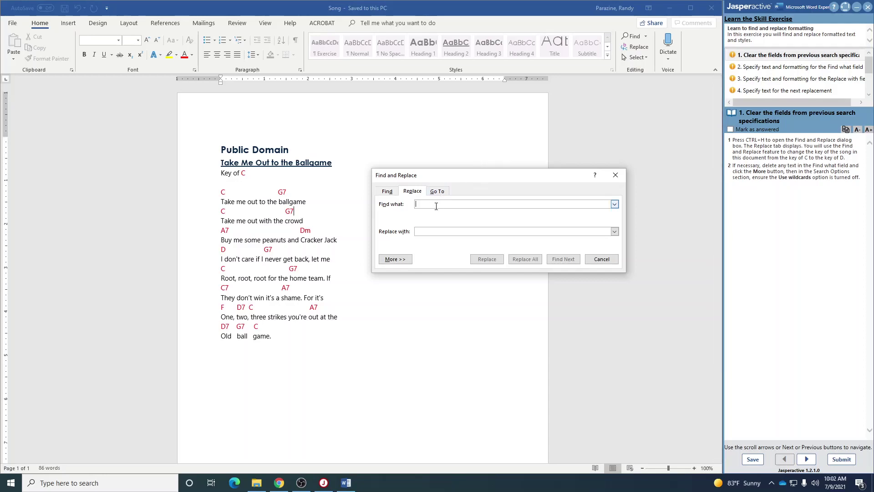
{"action": "left_click", "coordinate": [395, 259]}
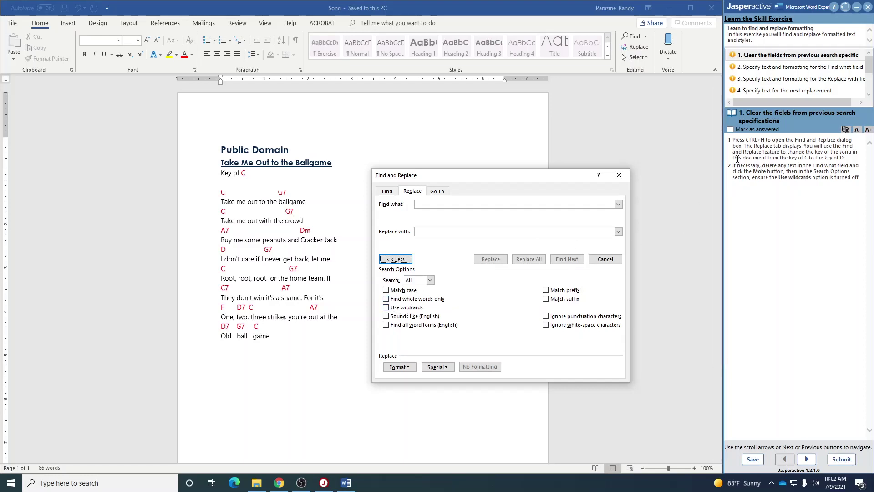
{"action": "left_click", "coordinate": [731, 130]}
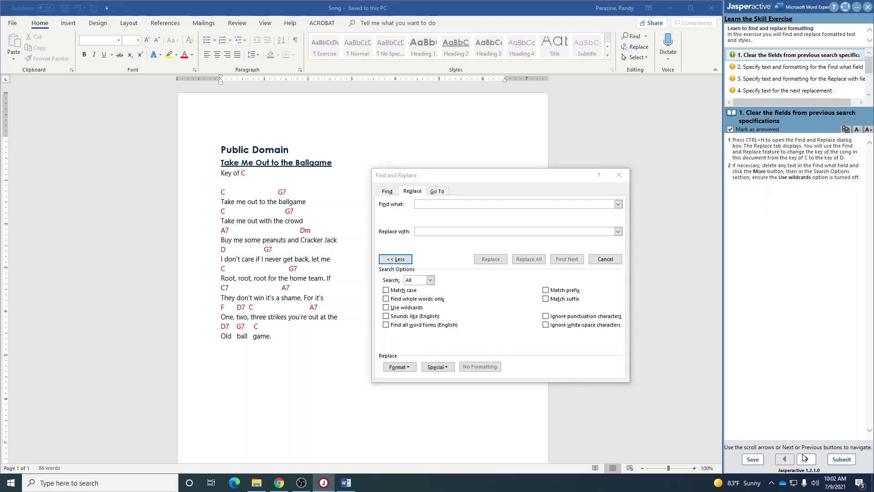
{"action": "left_click", "coordinate": [805, 459]}
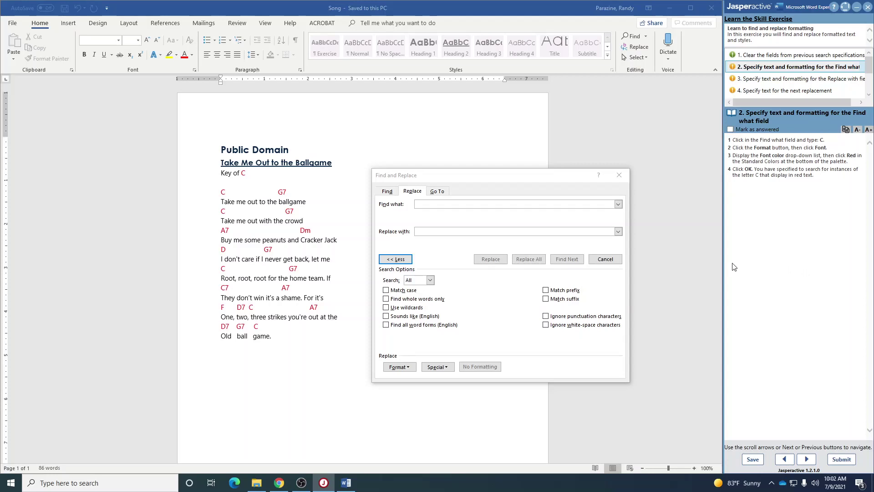
Step: Specify the letter C in the standard Red font color as the search target, then mark task 2 as answered and advance
{"action": "left_click", "coordinate": [418, 204]}
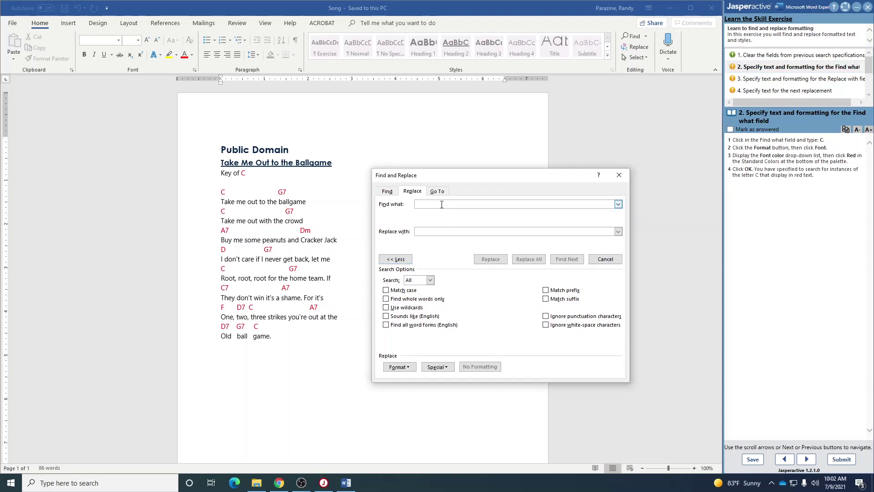
{"action": "type", "text": "C"}
{"action": "left_click", "coordinate": [402, 367]}
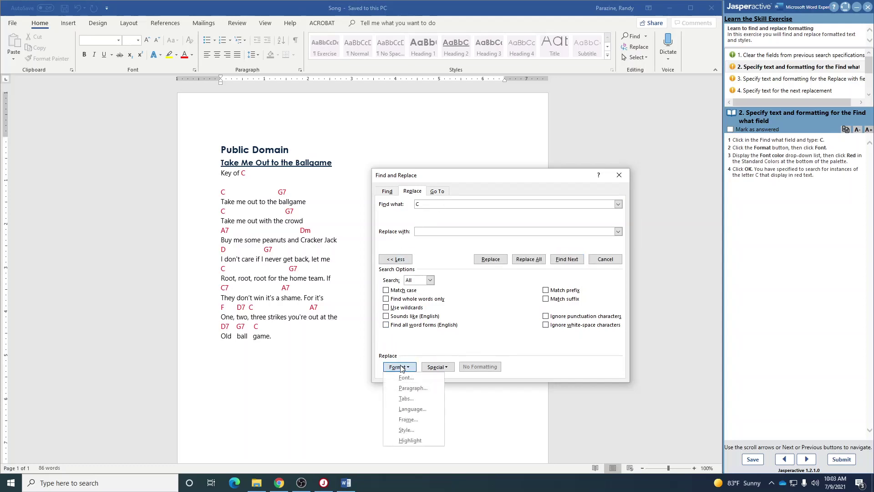
{"action": "left_click", "coordinate": [403, 375]}
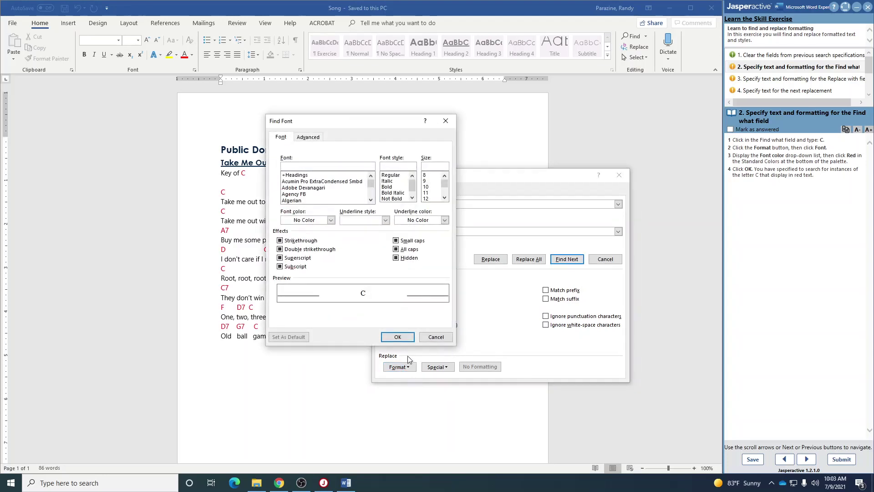
{"action": "left_click", "coordinate": [331, 221]}
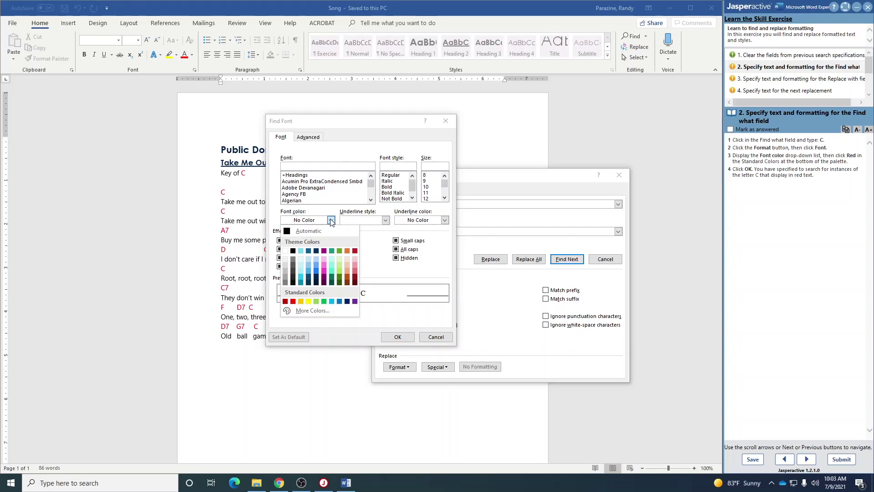
{"action": "left_click", "coordinate": [293, 301]}
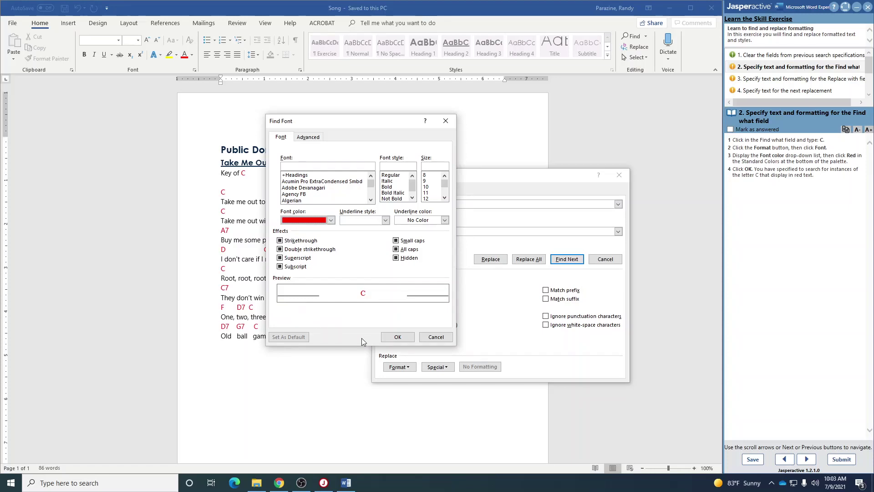
{"action": "left_click", "coordinate": [392, 339]}
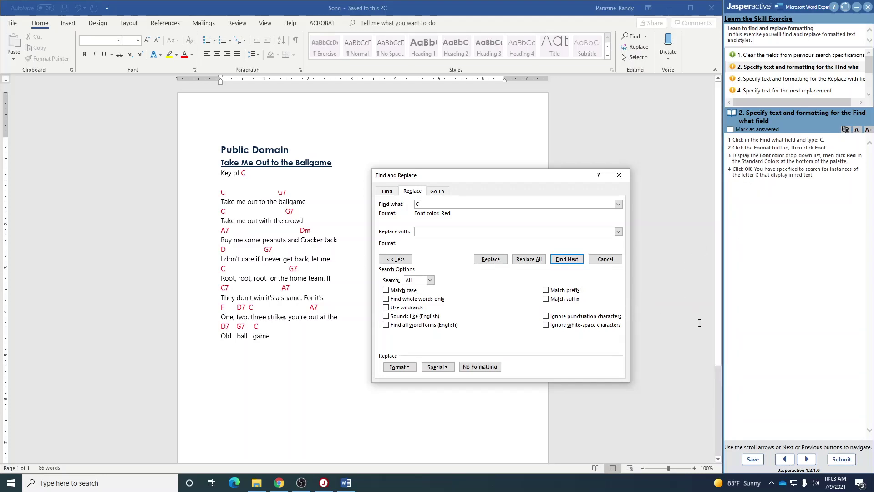
{"action": "left_click", "coordinate": [731, 129]}
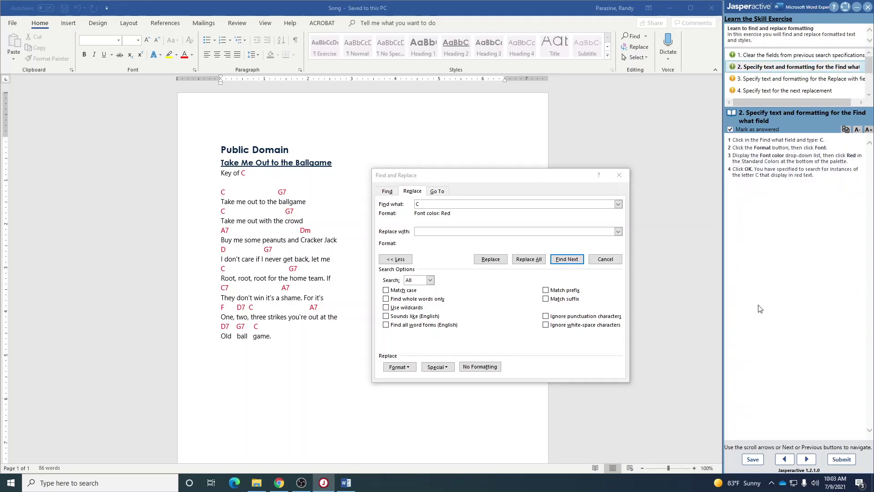
{"action": "left_click", "coordinate": [804, 458]}
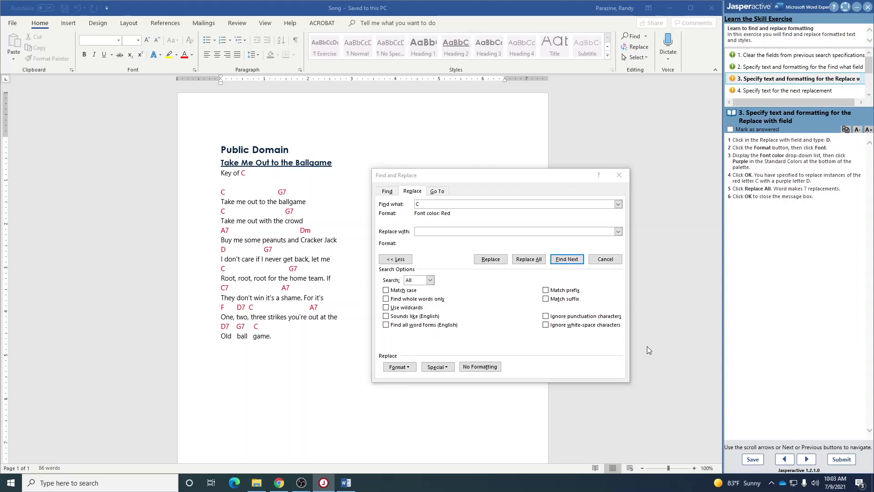
Step: Specify the letter D in the standard Purple font color as the replacement
{"action": "left_click", "coordinate": [423, 232]}
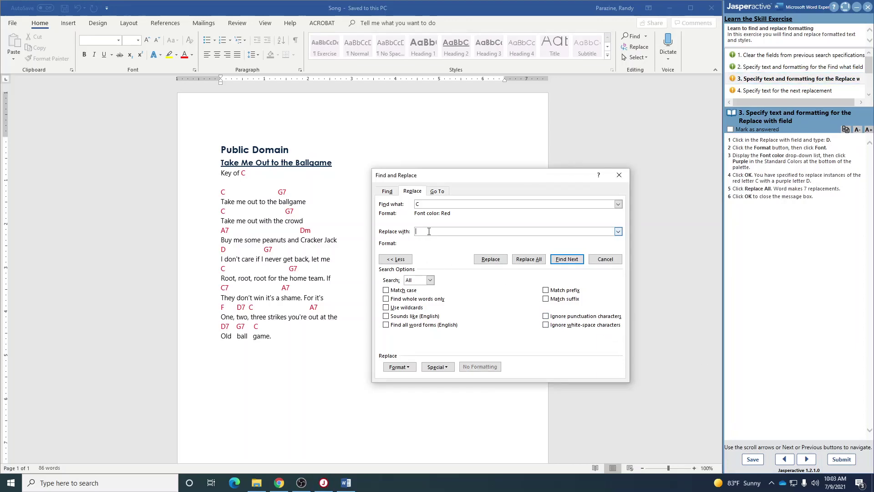
{"action": "type", "text": "D"}
{"action": "left_click", "coordinate": [405, 368]}
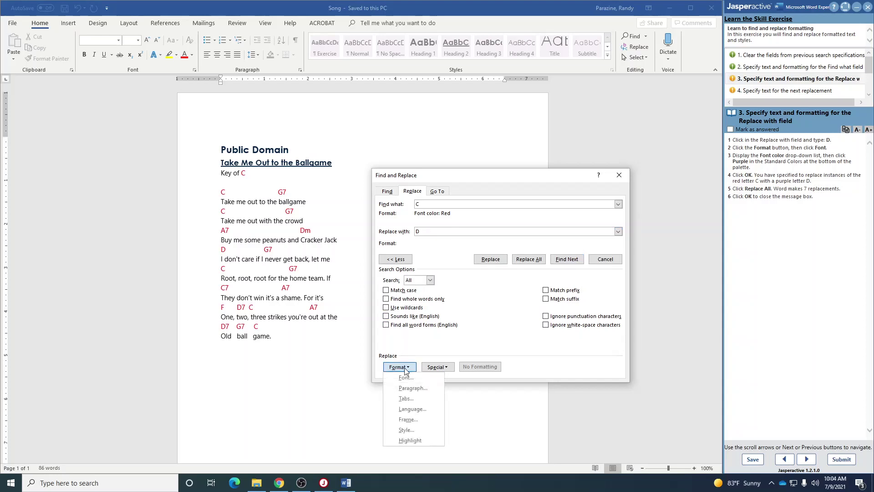
{"action": "left_click", "coordinate": [401, 385]}
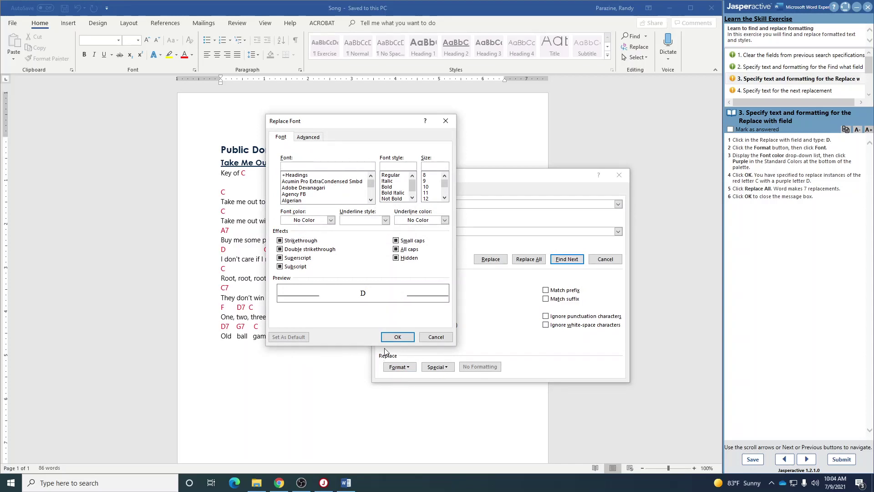
{"action": "left_click", "coordinate": [331, 220]}
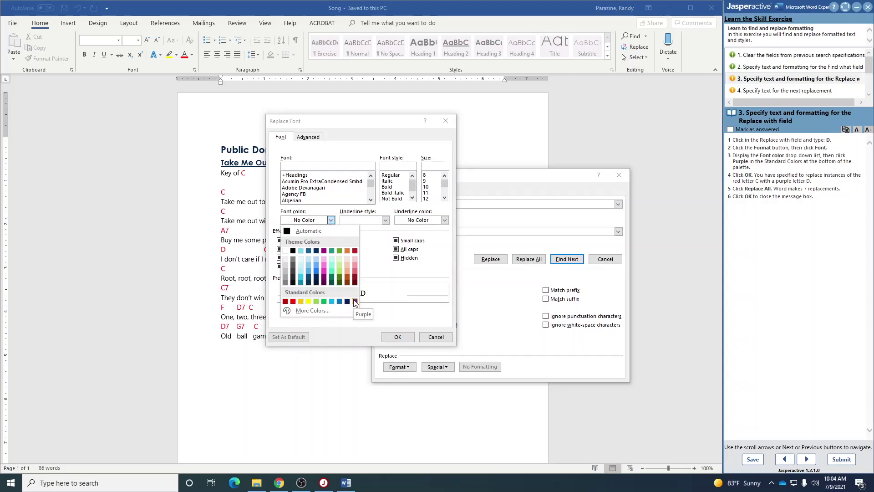
{"action": "left_click", "coordinate": [355, 302]}
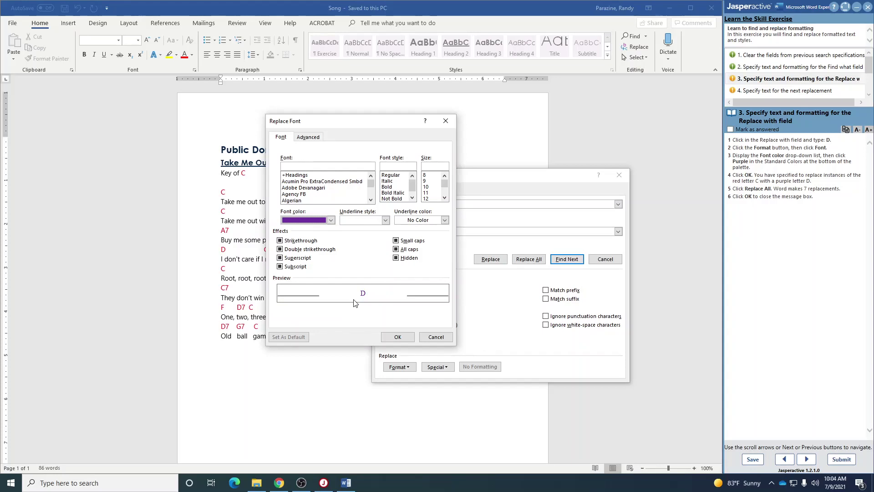
{"action": "left_click", "coordinate": [397, 337]}
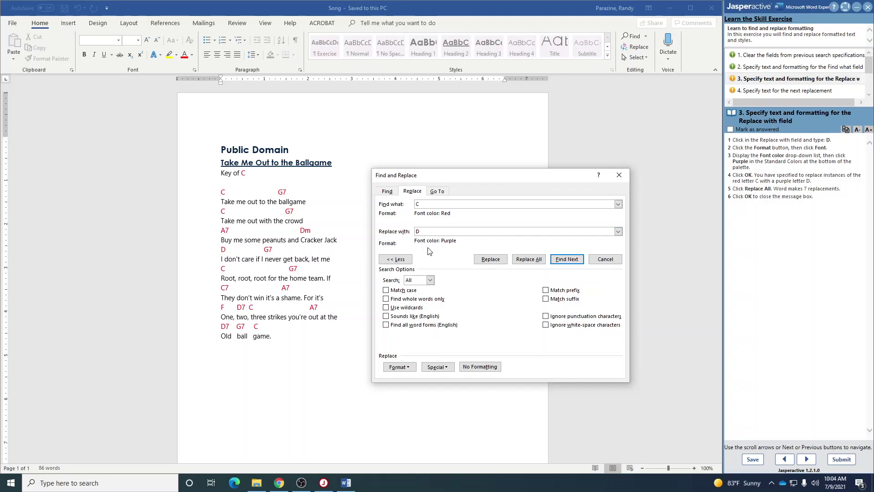
Step: Replace every red C with a purple D in the song, then mark task 3 as answered and advance to task 4
{"action": "left_click", "coordinate": [522, 263]}
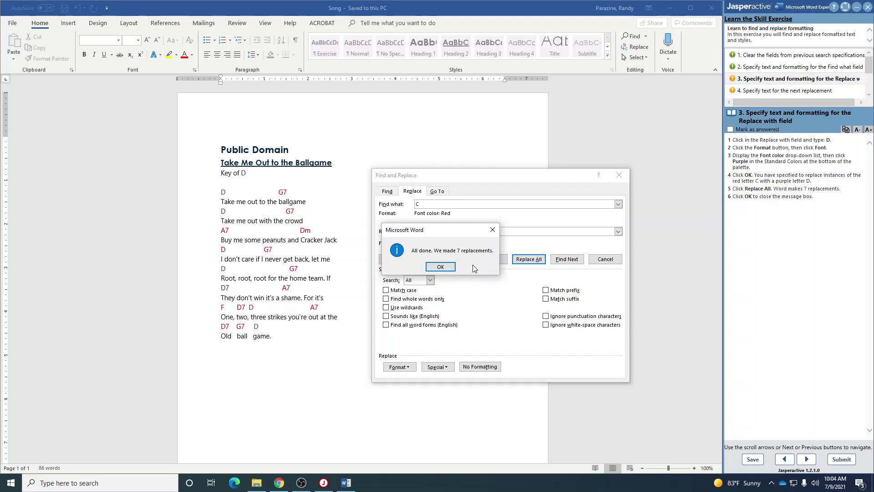
{"action": "left_click", "coordinate": [440, 267]}
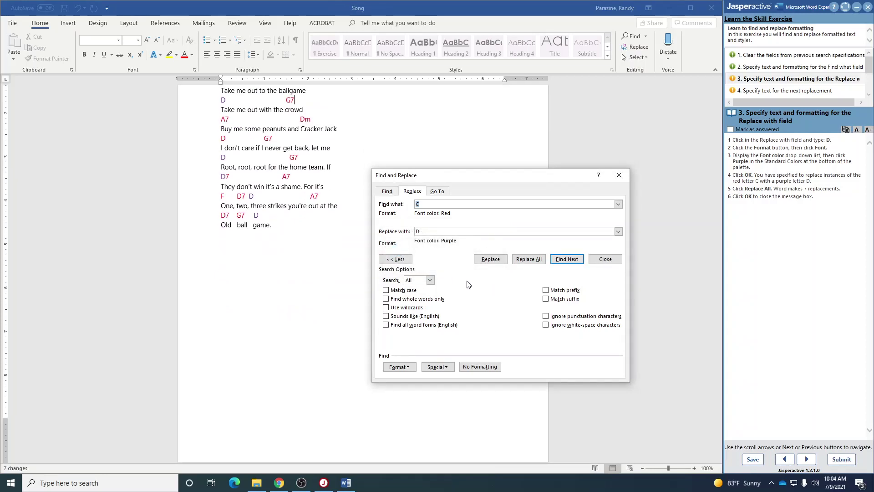
{"action": "left_click", "coordinate": [731, 130]}
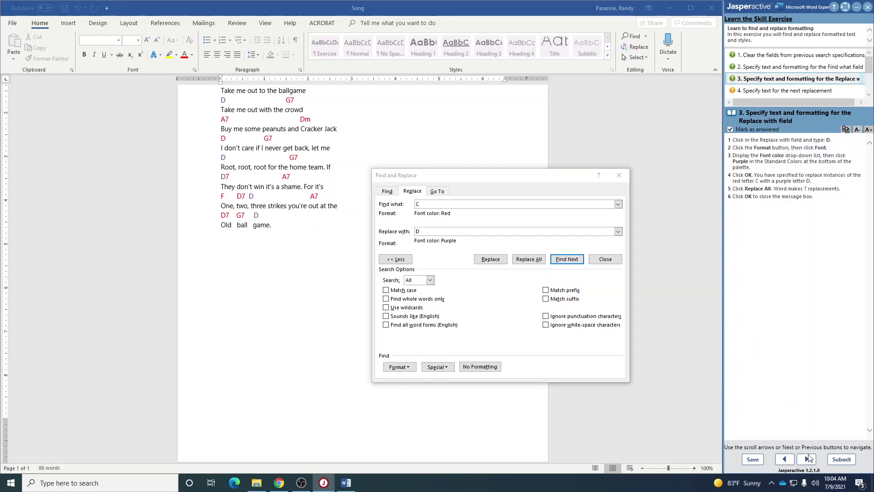
{"action": "left_click", "coordinate": [808, 459]}
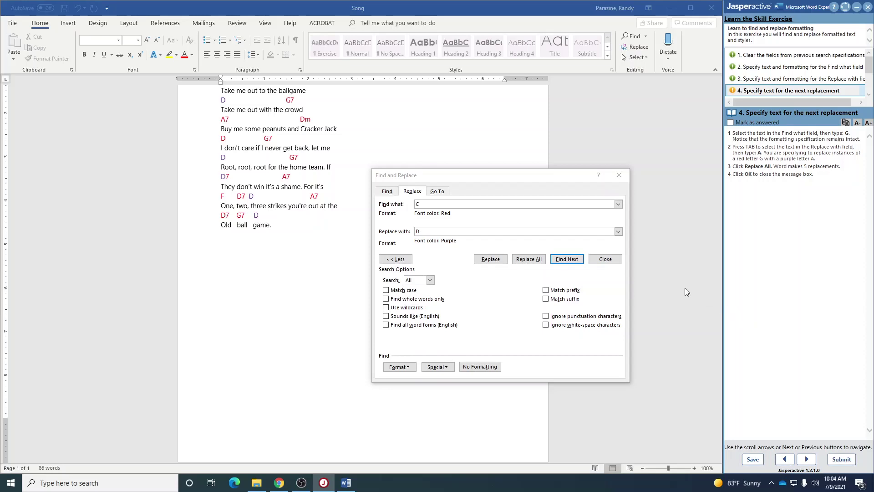
Step: Replace every red G with a purple A, then mark task 4 as answered and advance to task 5
{"action": "double_click", "coordinate": [421, 204]}
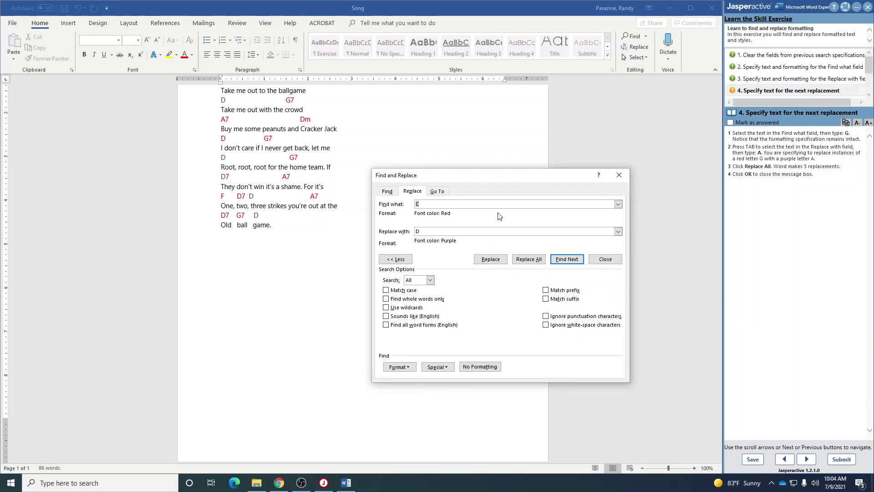
{"action": "type", "text": "G"}
{"action": "key", "text": "Tab"}
{"action": "left_click", "coordinate": [532, 262]}
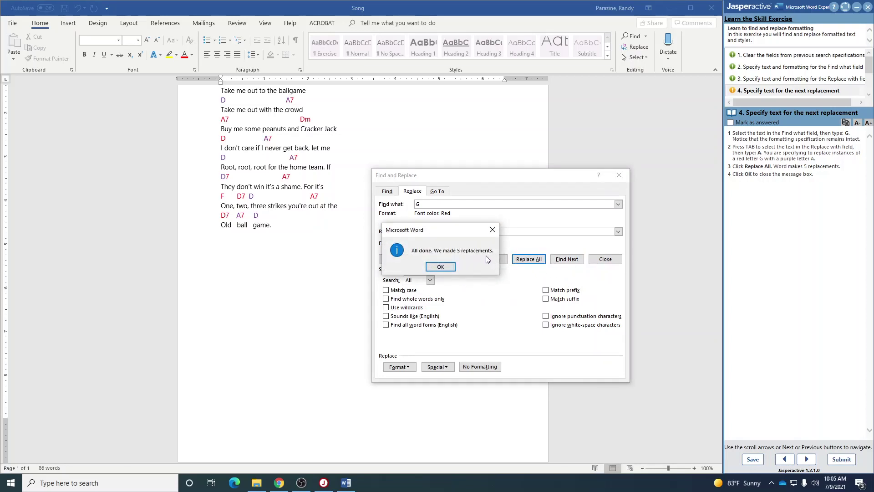
{"action": "left_click", "coordinate": [441, 266]}
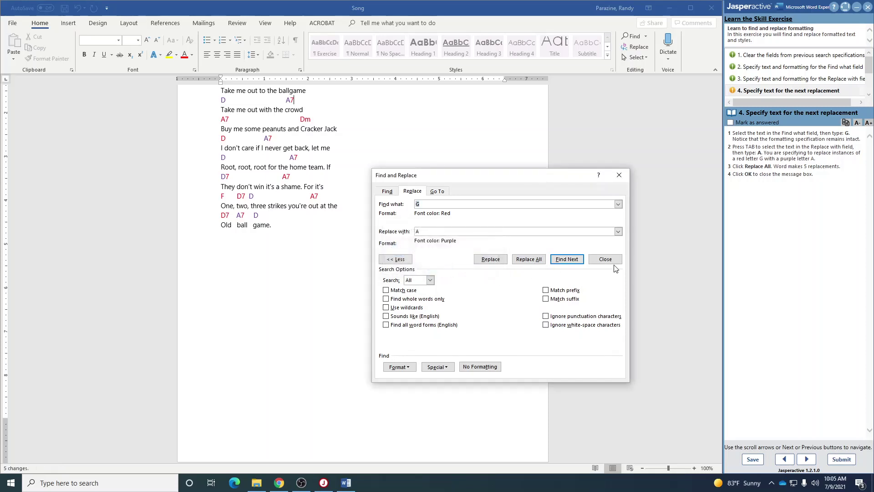
{"action": "left_click", "coordinate": [730, 123]}
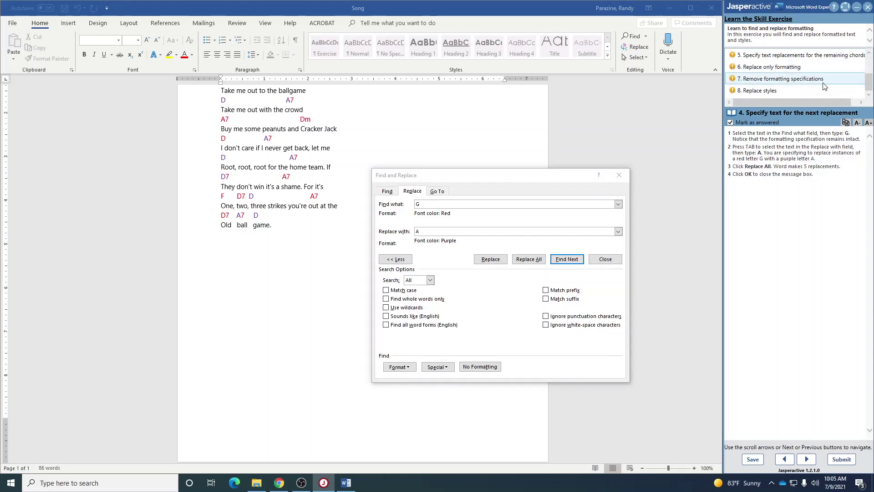
{"action": "left_click", "coordinate": [802, 458]}
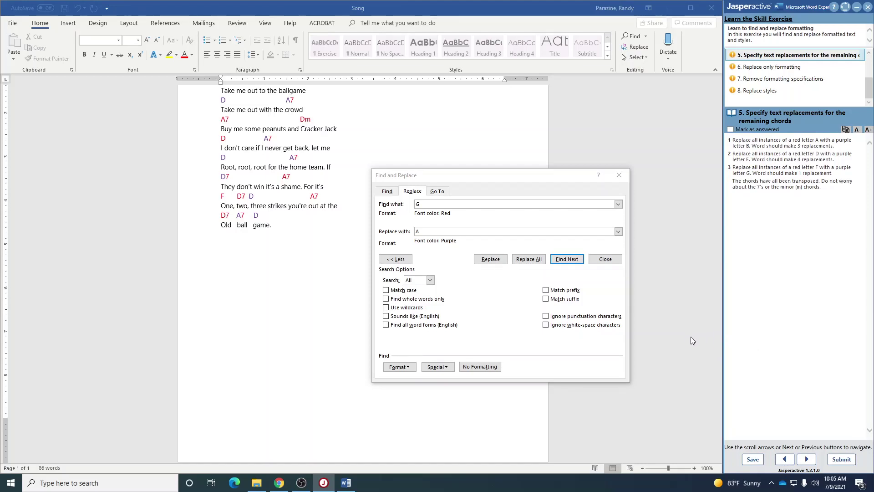
Step: Replace every red A with a purple B, keeping the existing font color specifications
{"action": "left_click", "coordinate": [416, 205]}
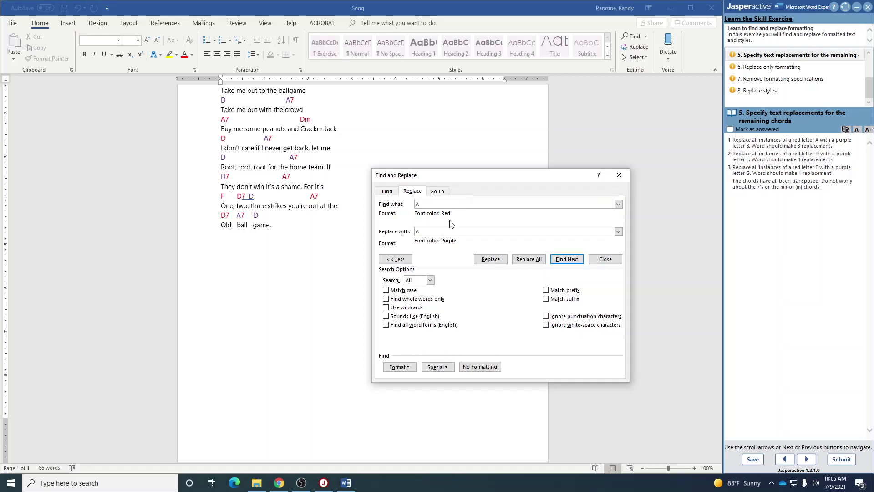
{"action": "left_click_drag", "start_coordinate": [430, 232], "coordinate": [408, 235]}
{"action": "type", "text": "B"}
{"action": "left_click", "coordinate": [522, 260]}
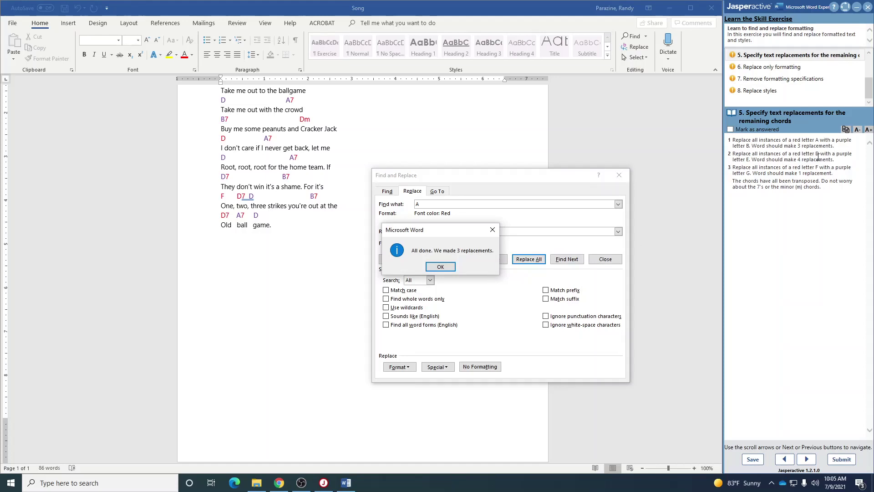
{"action": "left_click", "coordinate": [450, 269]}
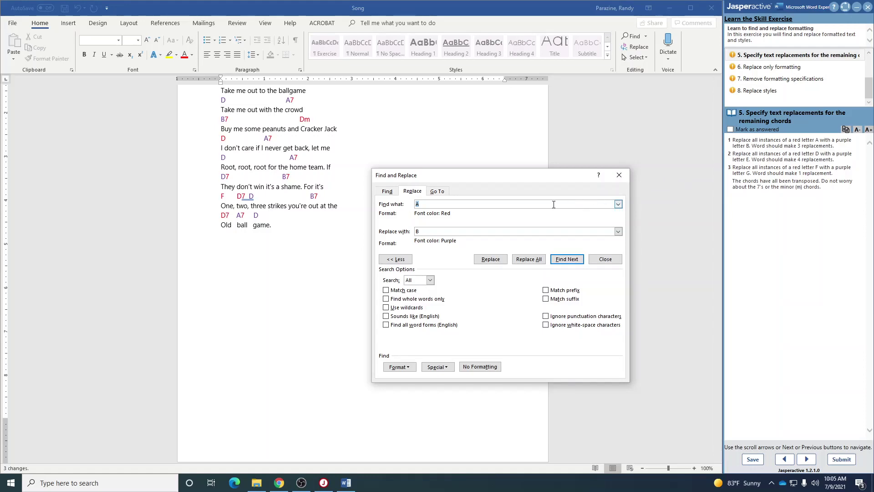
Step: Replace every red D with a purple E throughout the song
{"action": "type", "text": "D"}
{"action": "left_click_drag", "start_coordinate": [423, 232], "coordinate": [415, 232]}
{"action": "type", "text": "E"}
{"action": "left_click", "coordinate": [526, 260]}
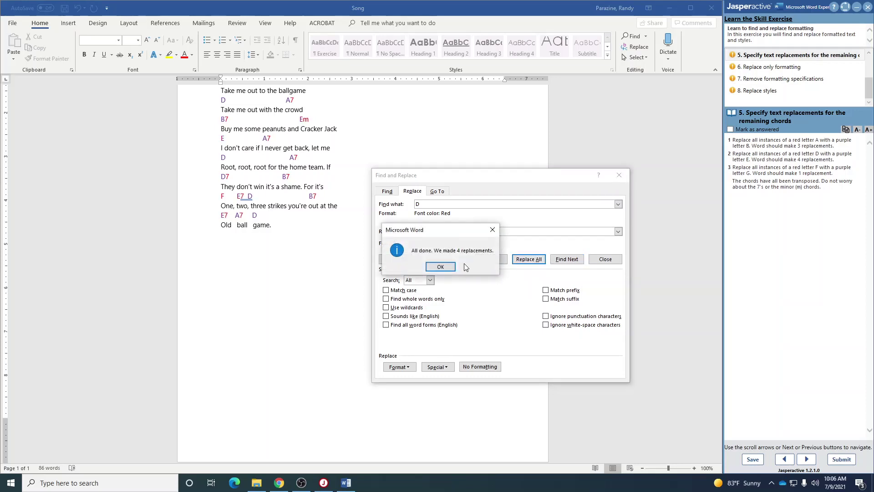
{"action": "left_click", "coordinate": [440, 267]}
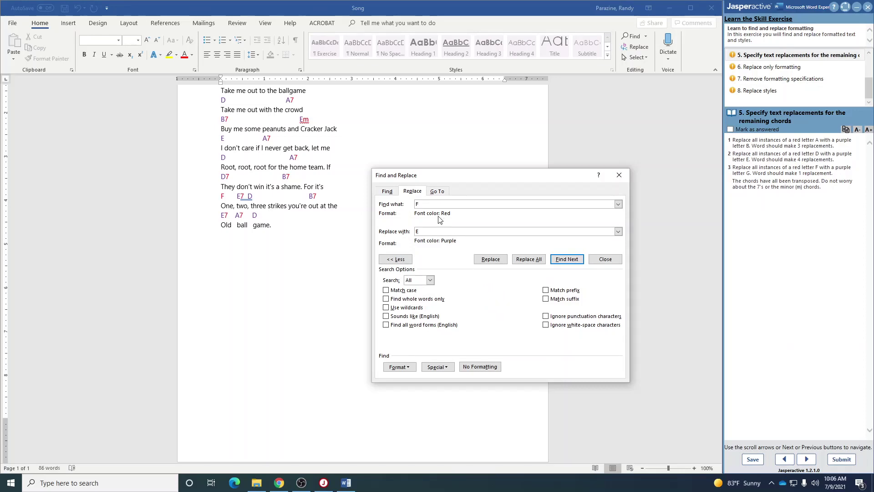
Step: Replace every red F with a purple G throughout the song
{"action": "left_click", "coordinate": [424, 231]}
{"action": "type", "text": "G"}
{"action": "left_click", "coordinate": [523, 260]}
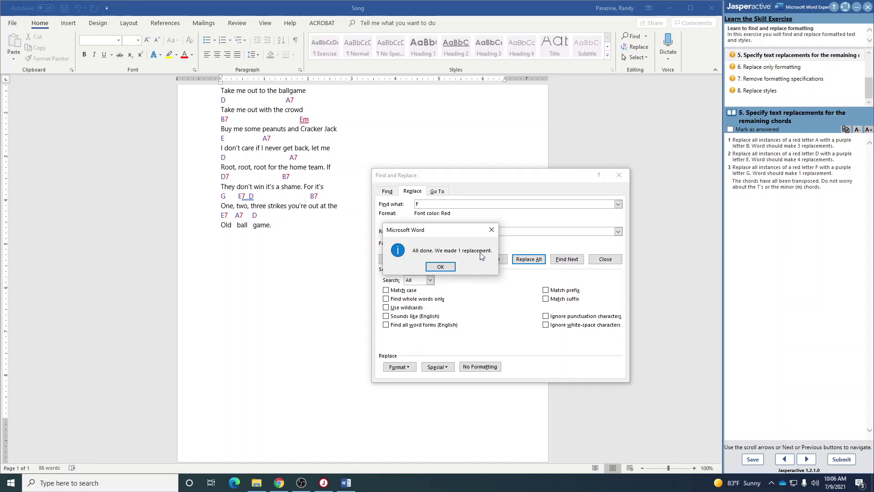
Step: Dismiss the replacement message, mark task 5 as answered and advance to task 6
{"action": "left_click", "coordinate": [440, 267]}
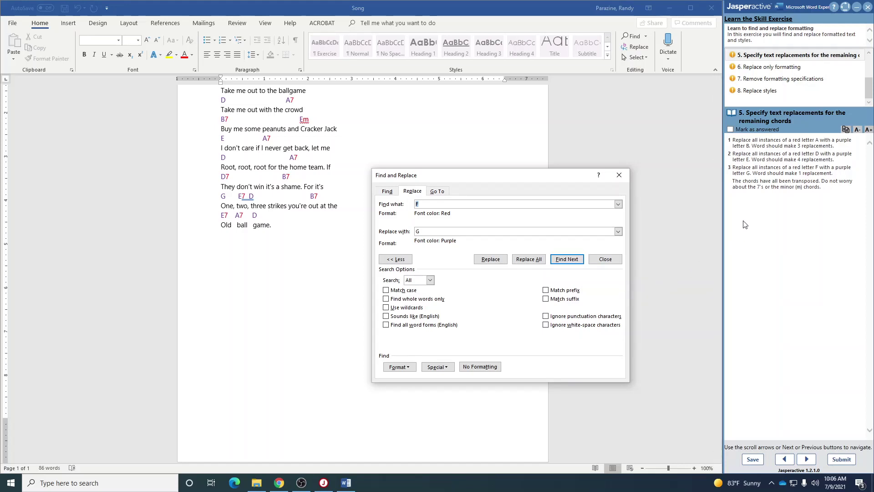
{"action": "left_click", "coordinate": [731, 130]}
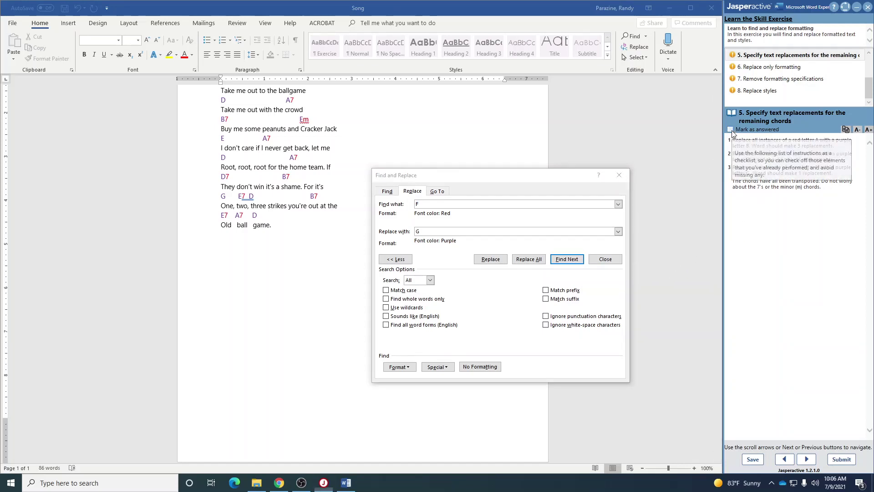
{"action": "left_click", "coordinate": [804, 459]}
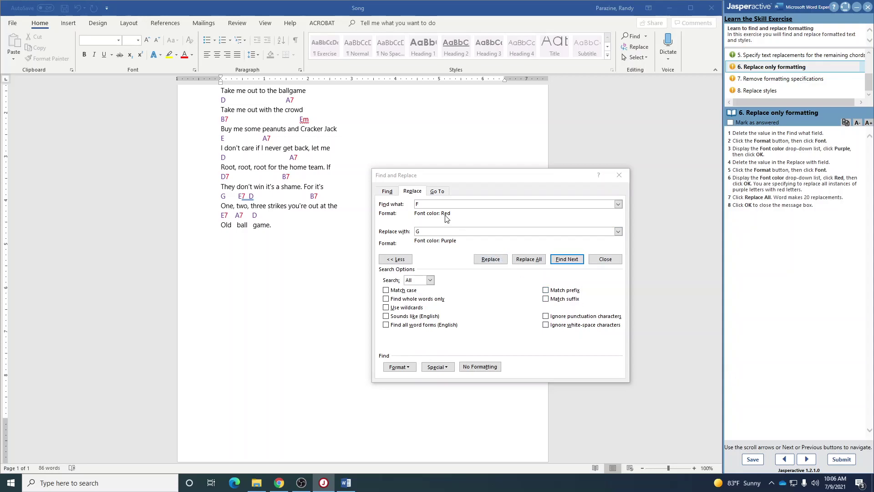
Step: Clear the search text and set the search format to purple font color
{"action": "double_click", "coordinate": [431, 204]}
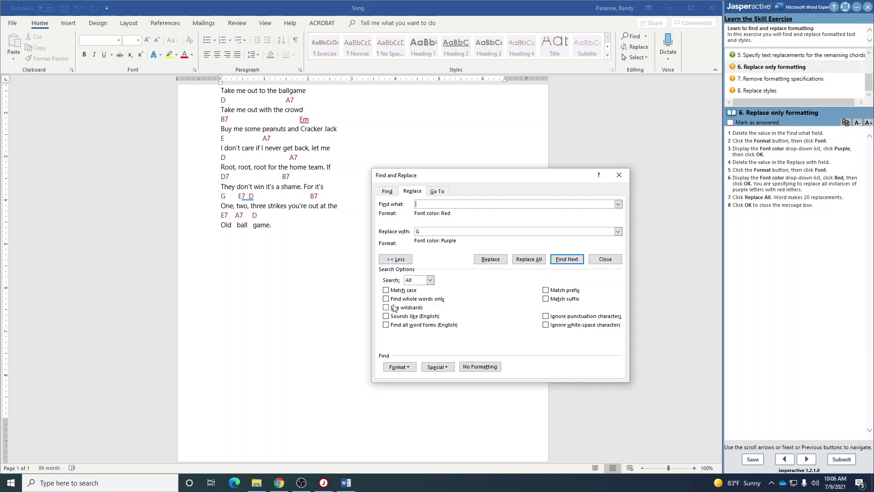
{"action": "left_click", "coordinate": [399, 367]}
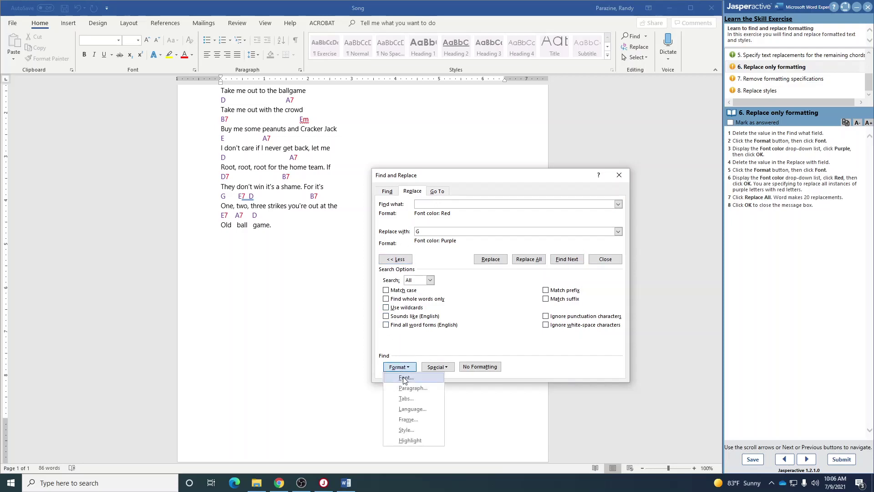
{"action": "left_click", "coordinate": [405, 378]}
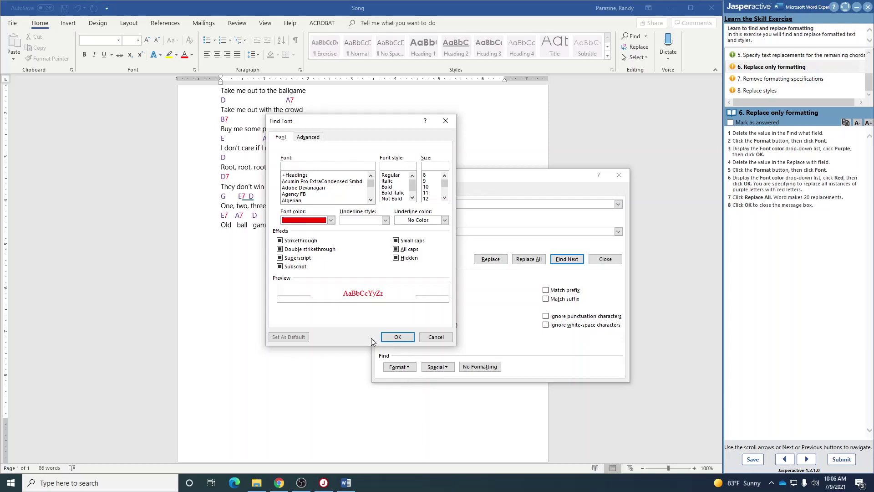
{"action": "left_click", "coordinate": [331, 220]}
{"action": "left_click", "coordinate": [355, 301]}
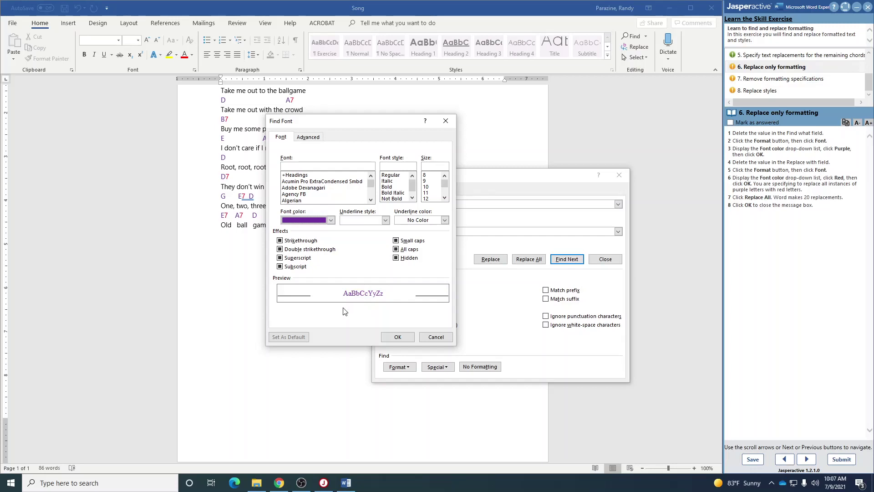
{"action": "left_click", "coordinate": [398, 337]}
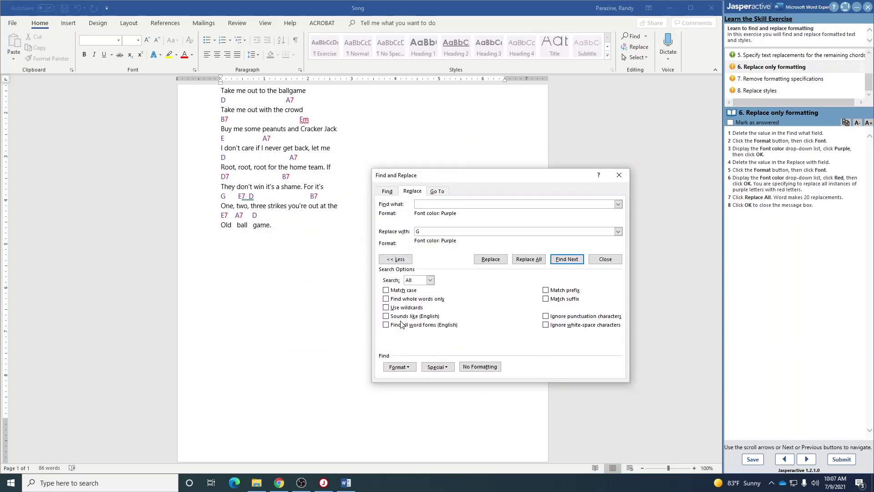
Step: Clear the replacement text and set the replacement format to red font color
{"action": "left_click", "coordinate": [424, 232]}
{"action": "left_click", "coordinate": [399, 367]}
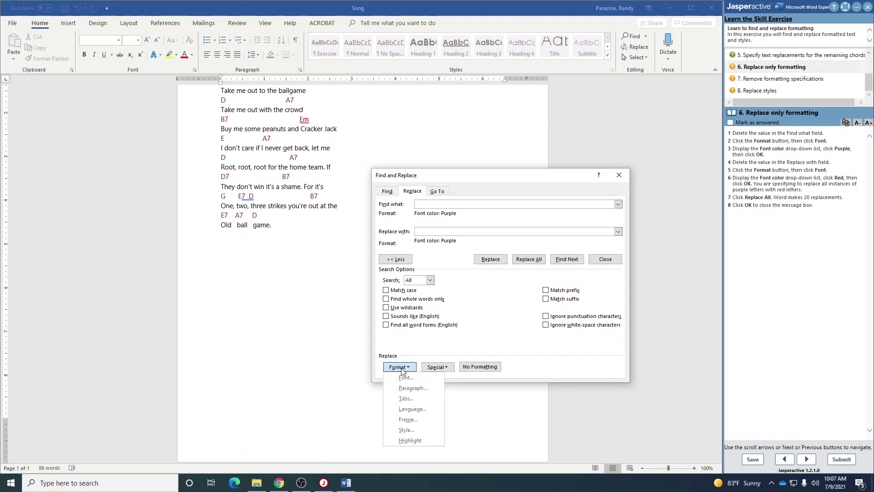
{"action": "left_click", "coordinate": [407, 381]}
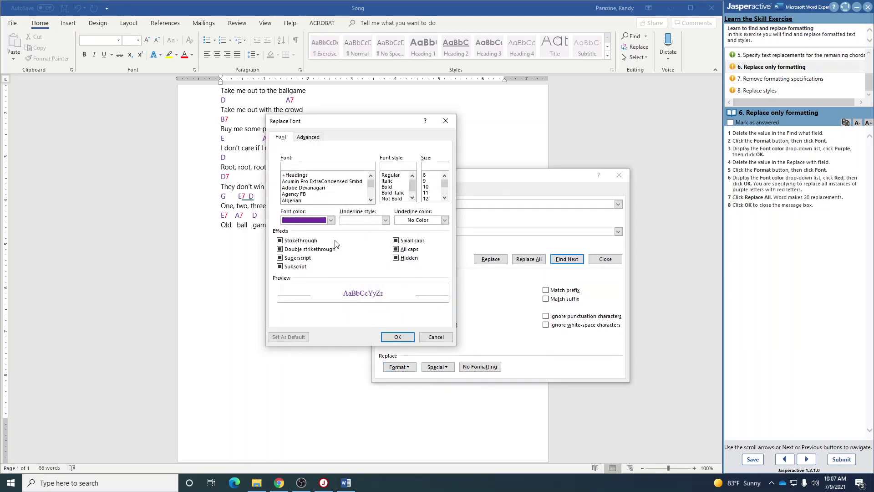
{"action": "left_click", "coordinate": [331, 221]}
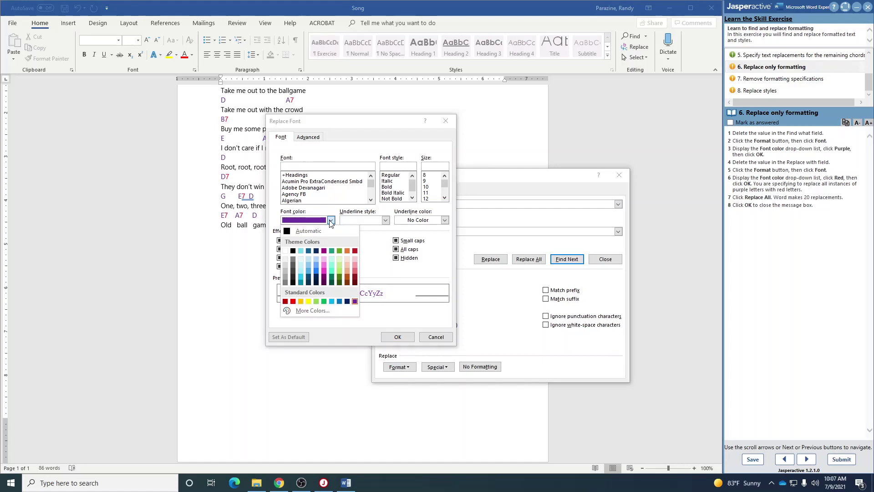
{"action": "left_click", "coordinate": [292, 301]}
{"action": "left_click", "coordinate": [390, 337]}
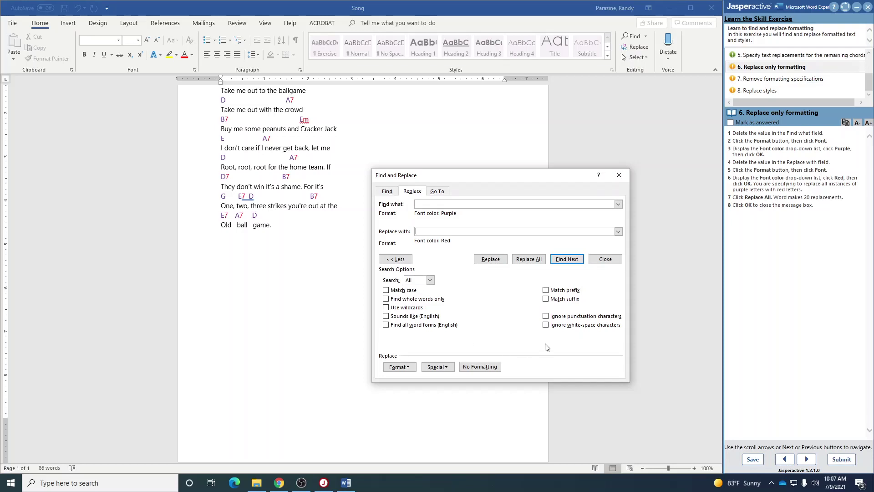
Step: Replace all purple text formatting with red, mark task 6 as answered and advance to task 7
{"action": "left_click", "coordinate": [525, 262]}
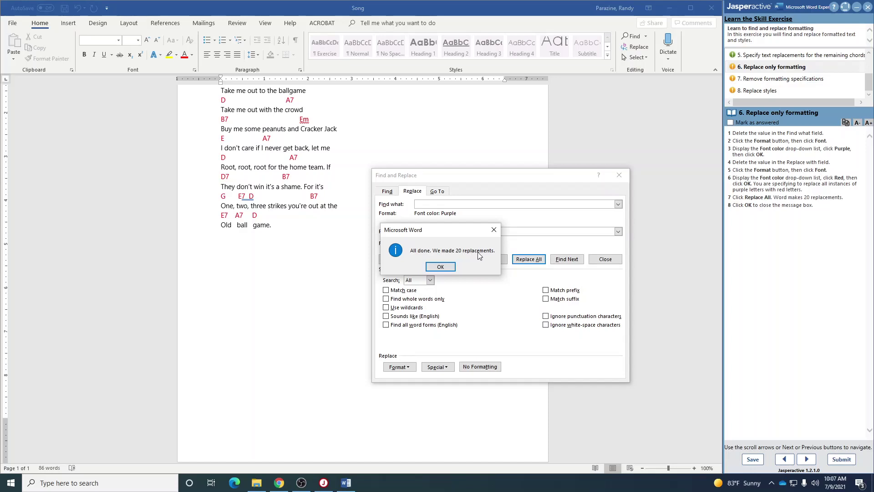
{"action": "left_click", "coordinate": [444, 267]}
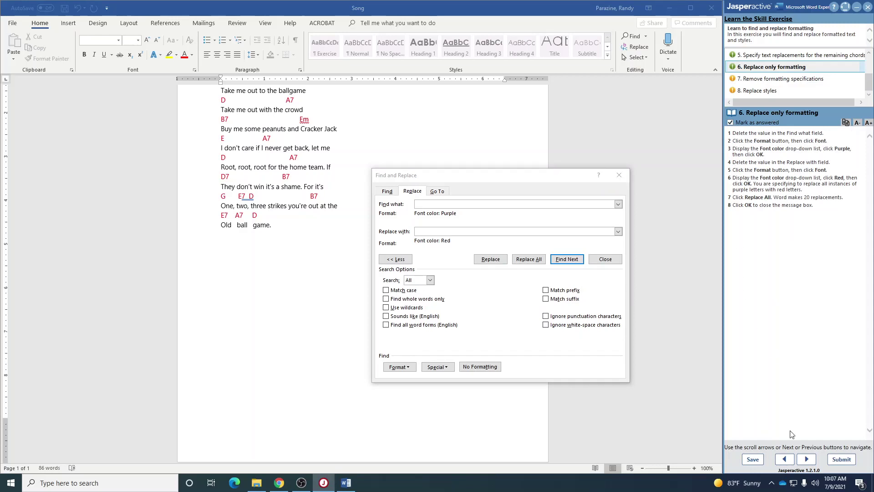
{"action": "left_click", "coordinate": [804, 460]}
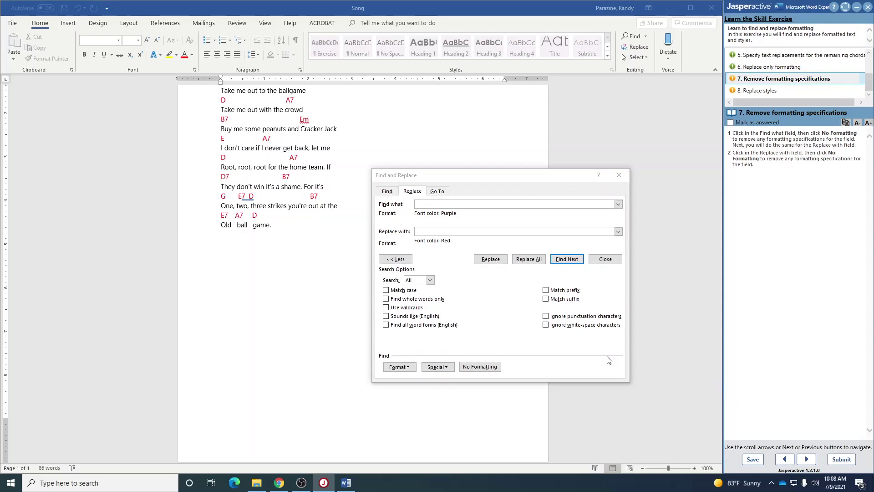
Step: Remove the formatting specifications from both the search and replacement fields, and complete task 7 by marking it answered and advancing to task 8
{"action": "left_click", "coordinate": [428, 205]}
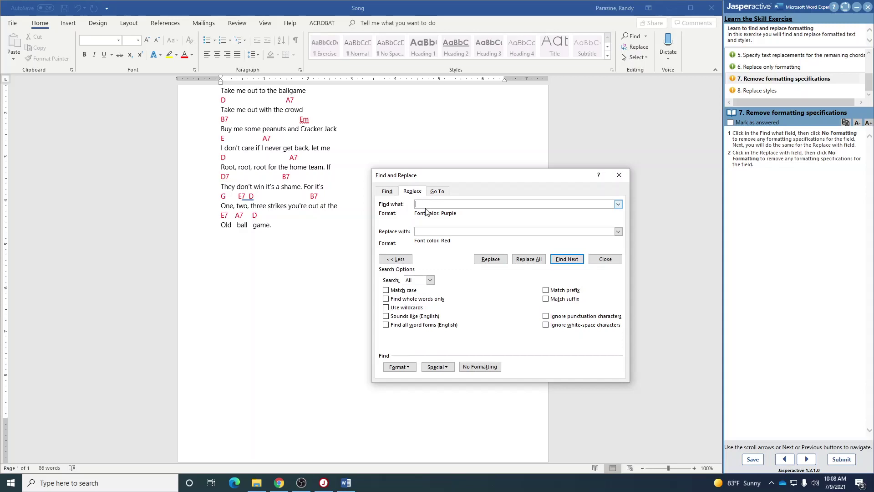
{"action": "left_click", "coordinate": [500, 231]}
{"action": "left_click", "coordinate": [478, 368]}
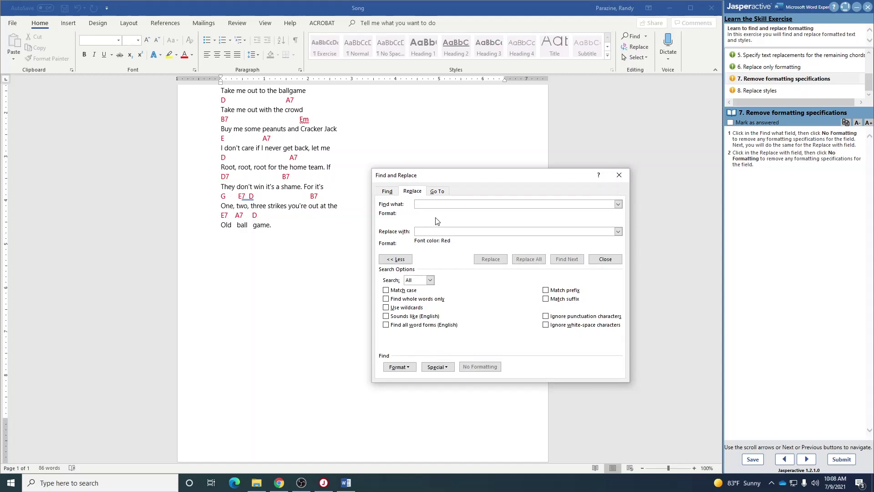
{"action": "left_click", "coordinate": [429, 232]}
{"action": "left_click", "coordinate": [480, 366]}
{"action": "left_click", "coordinate": [730, 123]}
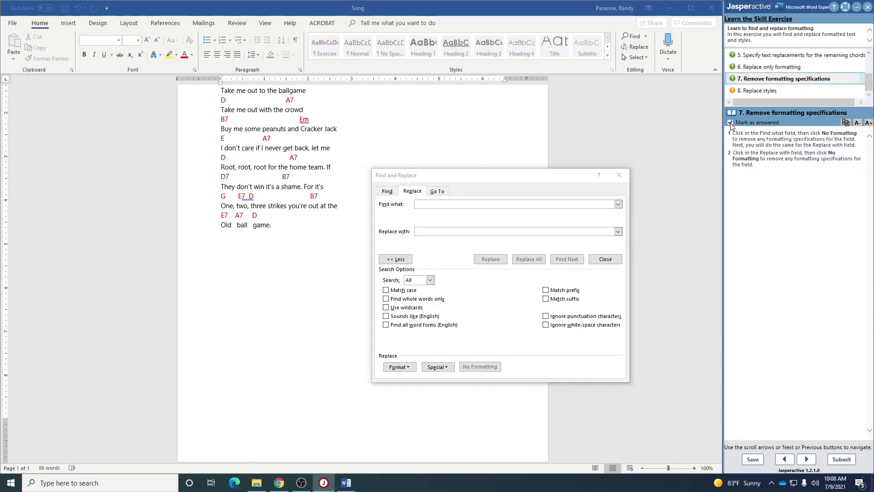
{"action": "left_click", "coordinate": [803, 459]}
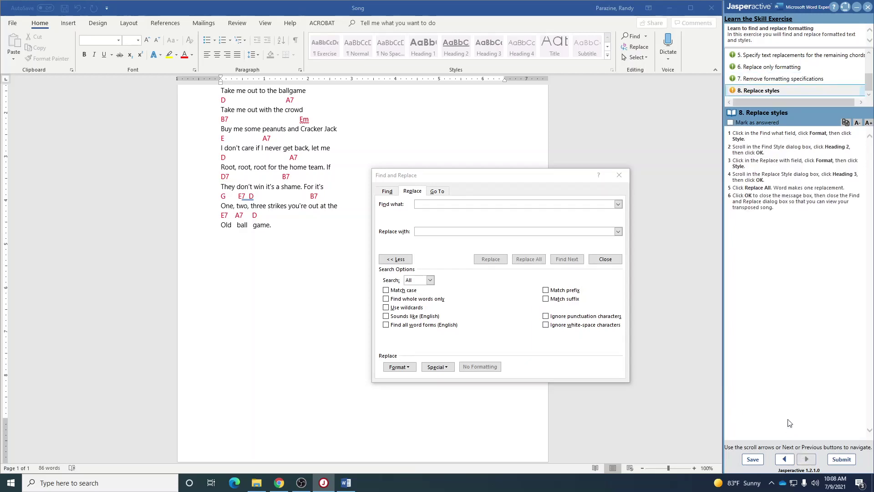
Step: Set the search format to the Heading 2 style, leaving the search text empty
{"action": "left_click", "coordinate": [426, 206]}
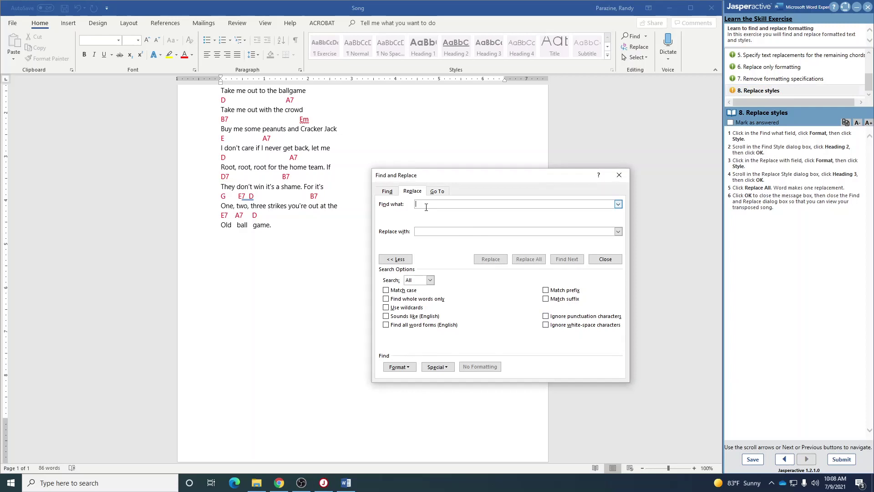
{"action": "left_click", "coordinate": [398, 368]}
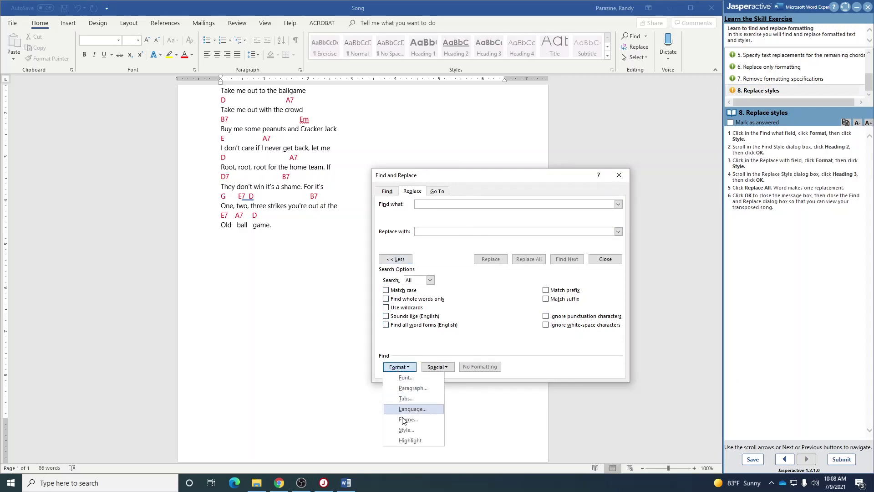
{"action": "left_click", "coordinate": [407, 430]}
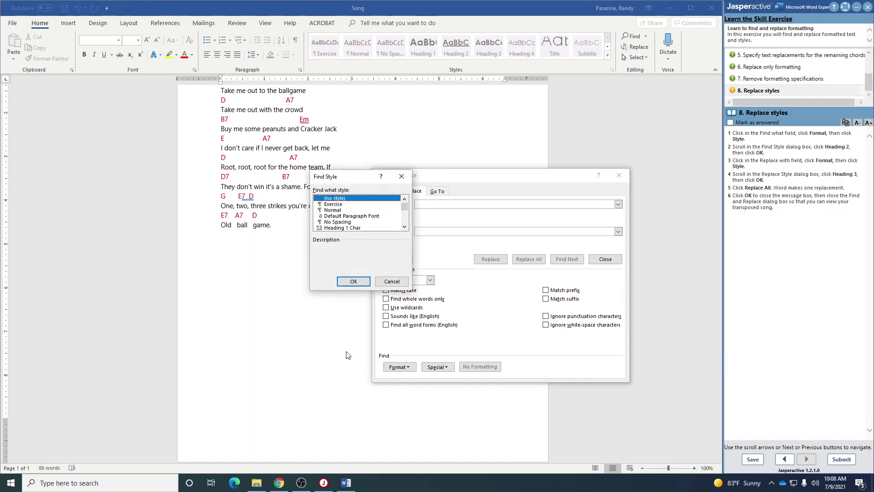
{"action": "scroll", "coordinate": [364, 227], "scroll_direction": "down", "scroll_amount": 2}
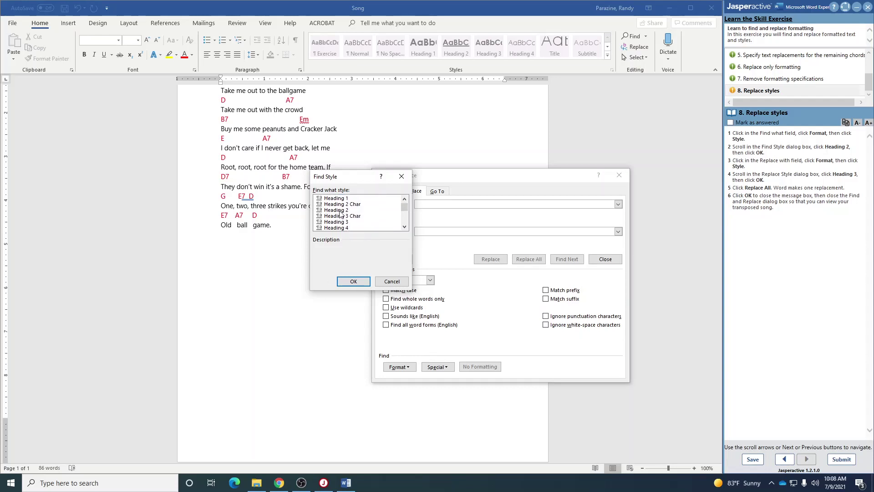
{"action": "left_click", "coordinate": [340, 210]}
{"action": "left_click", "coordinate": [352, 282]}
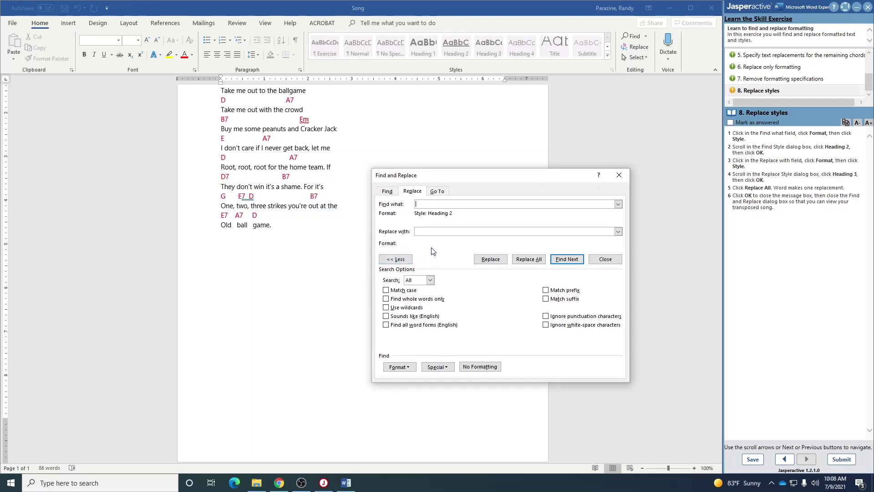
Step: Set the replacement format to the Heading 3 style, leaving the replacement text empty
{"action": "left_click", "coordinate": [427, 232]}
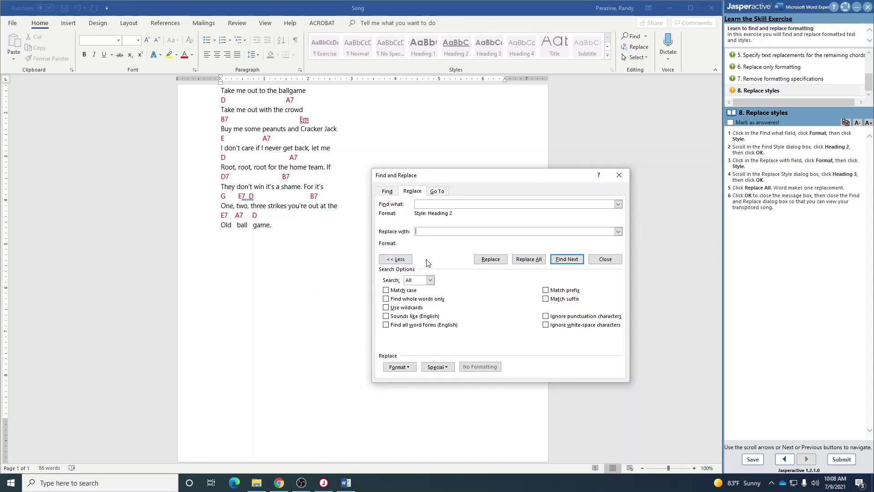
{"action": "left_click", "coordinate": [404, 368]}
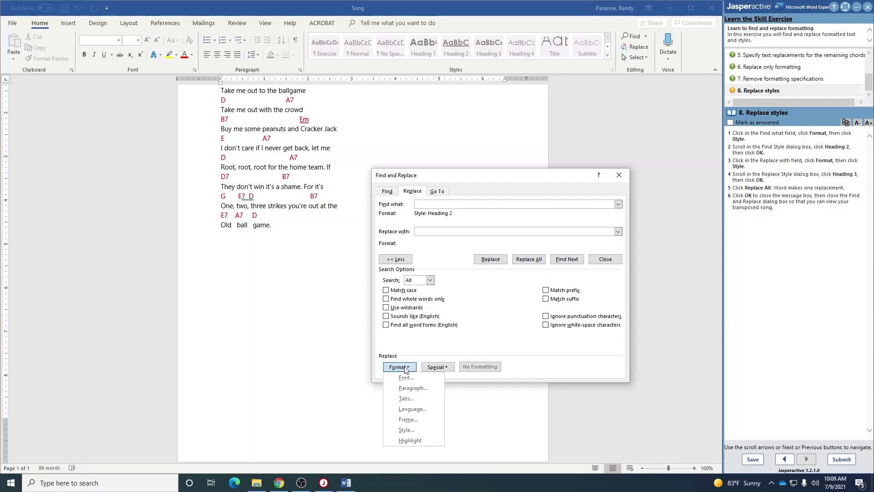
{"action": "left_click", "coordinate": [414, 430]}
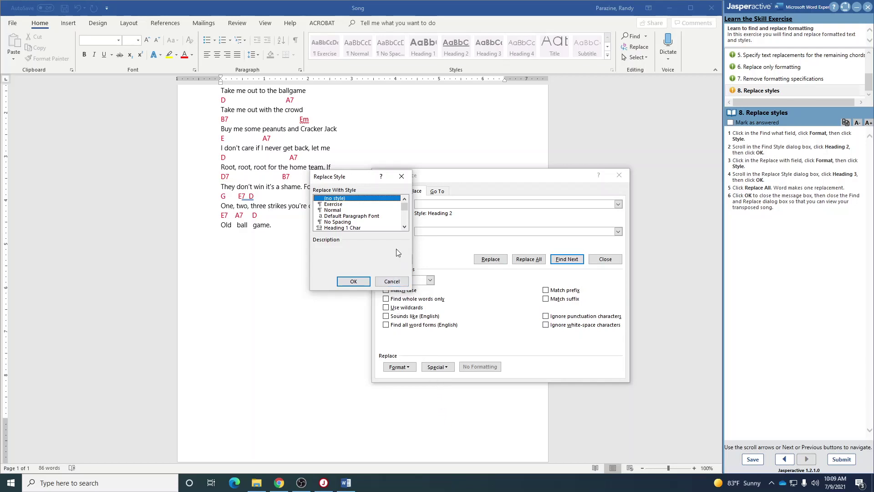
{"action": "scroll", "coordinate": [373, 221], "scroll_direction": "down", "scroll_amount": 4}
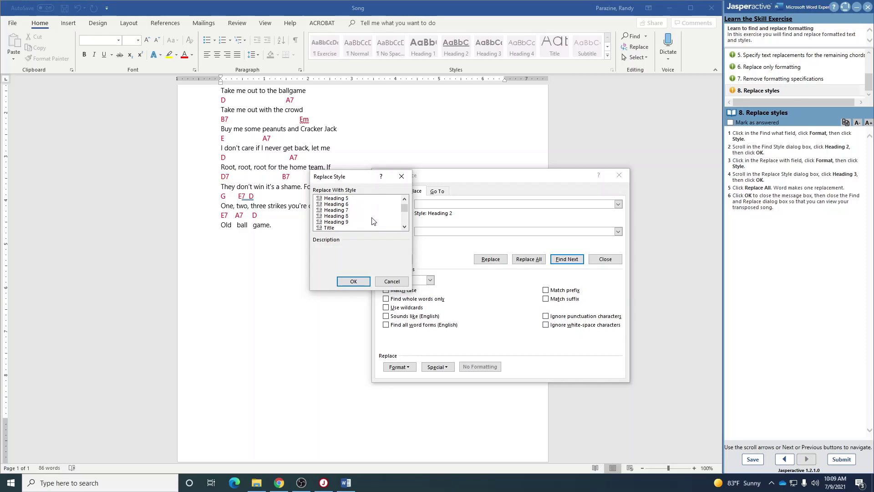
{"action": "left_click", "coordinate": [343, 204]}
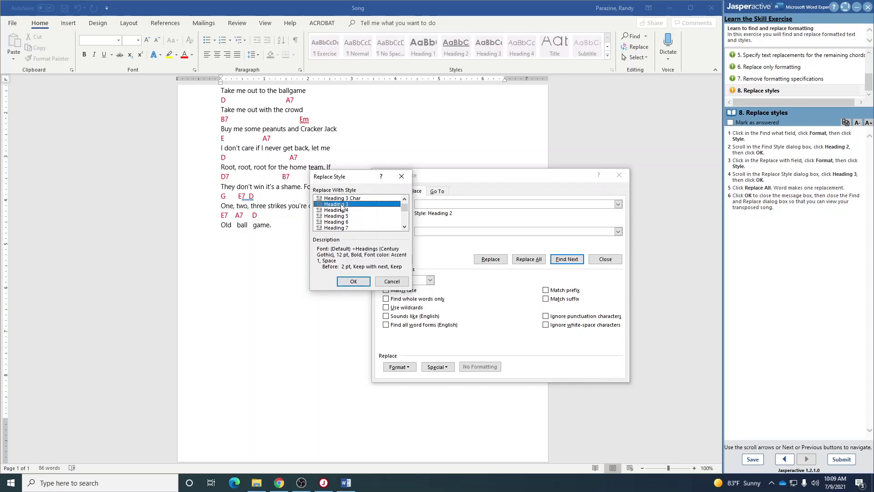
{"action": "left_click", "coordinate": [353, 282]}
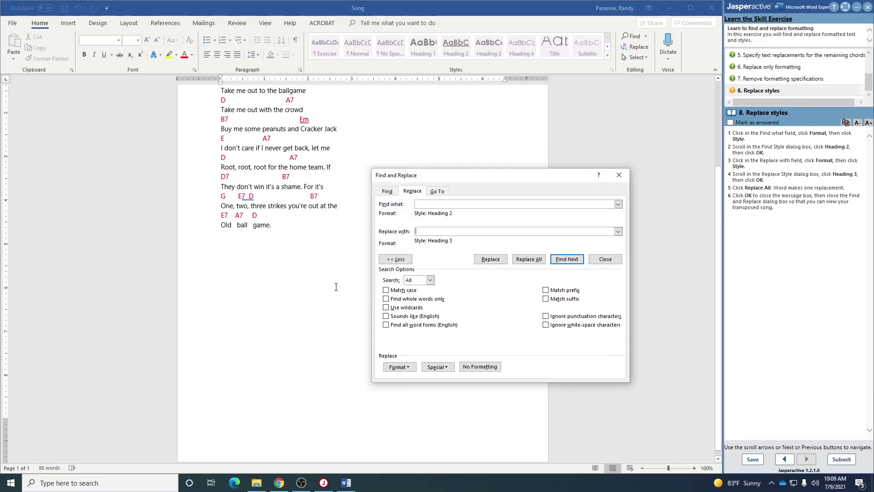
Step: Replace all Heading 2 styling with Heading 3 and close Find and Replace to view the transposed song
{"action": "left_click", "coordinate": [528, 259]}
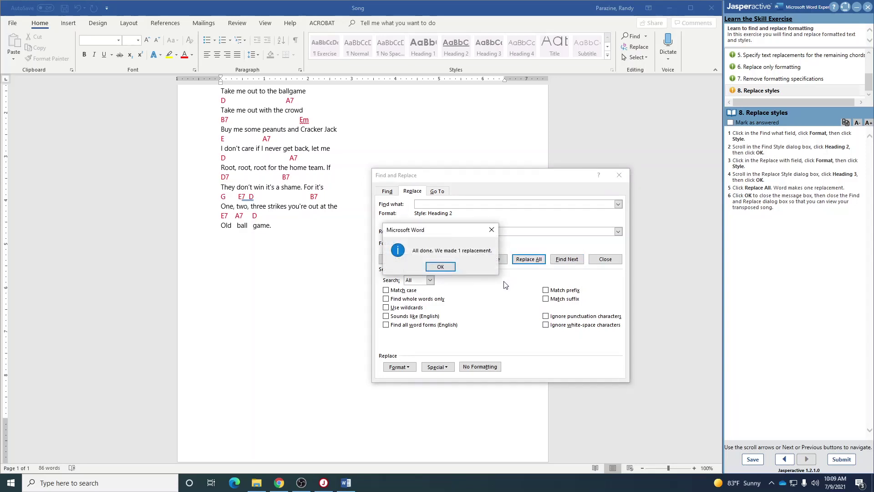
{"action": "left_click", "coordinate": [450, 269]}
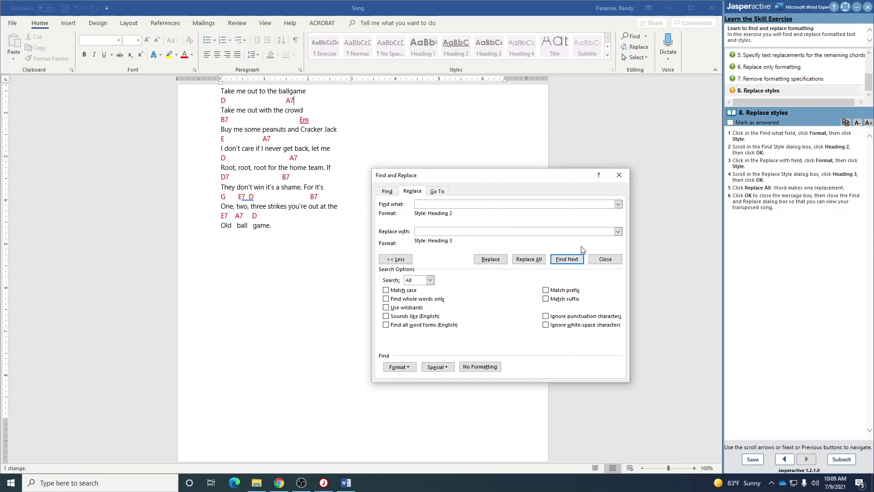
{"action": "left_click", "coordinate": [619, 176]}
{"action": "scroll", "coordinate": [484, 226], "scroll_direction": "up", "scroll_amount": 4}
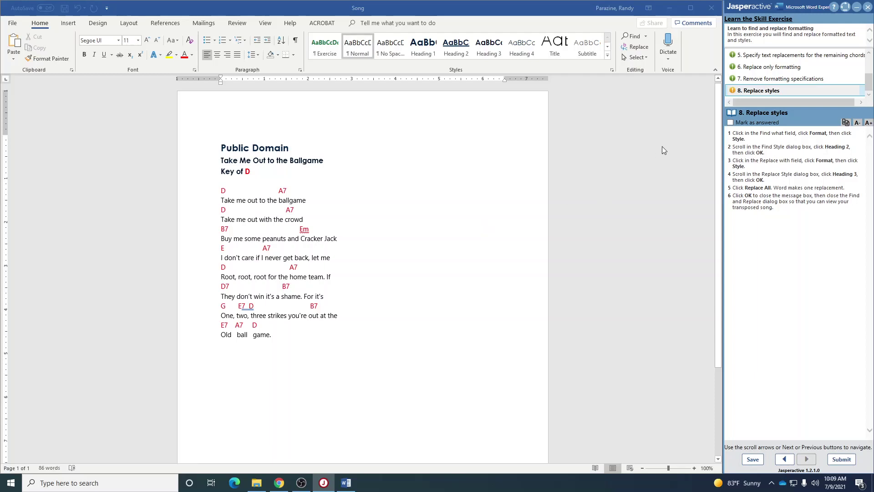
Step: Mark task 8 as answered and submit the exercise results for scoring
{"action": "left_click", "coordinate": [750, 123]}
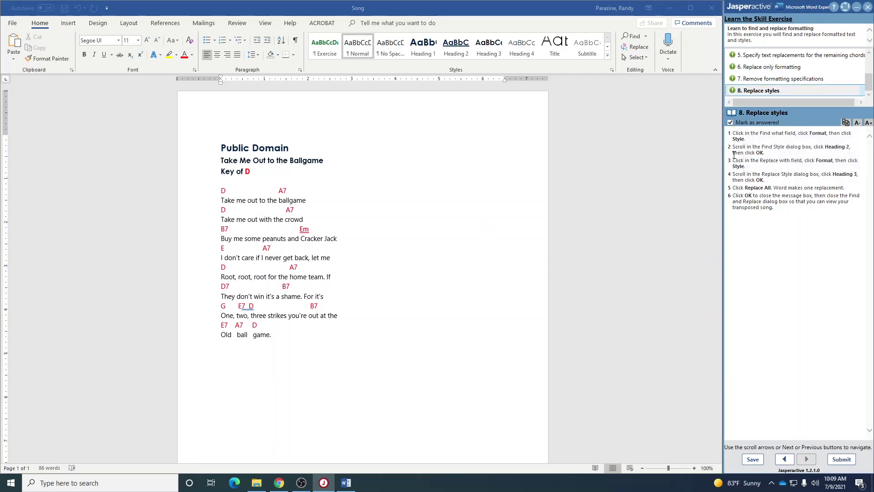
{"action": "left_click", "coordinate": [842, 459]}
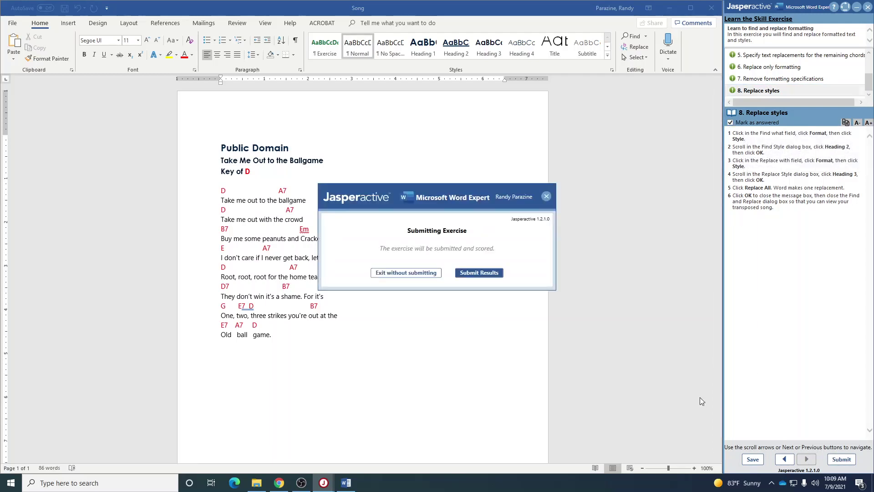
{"action": "left_click", "coordinate": [478, 272]}
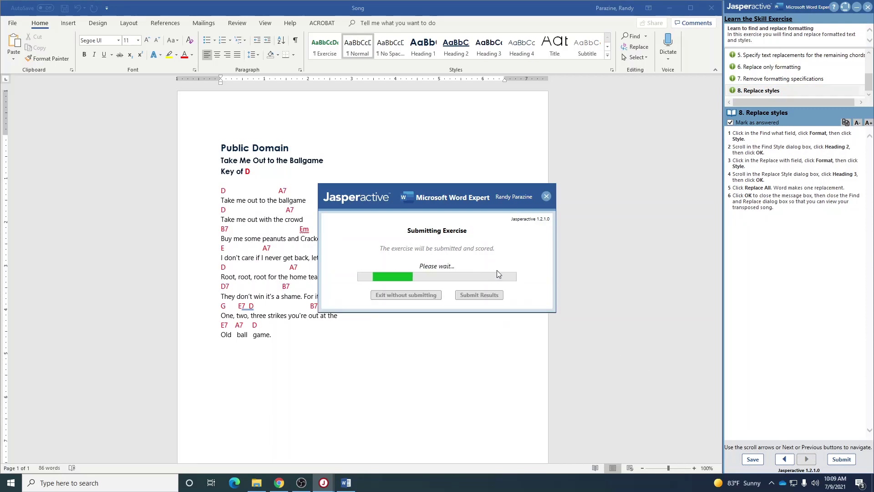